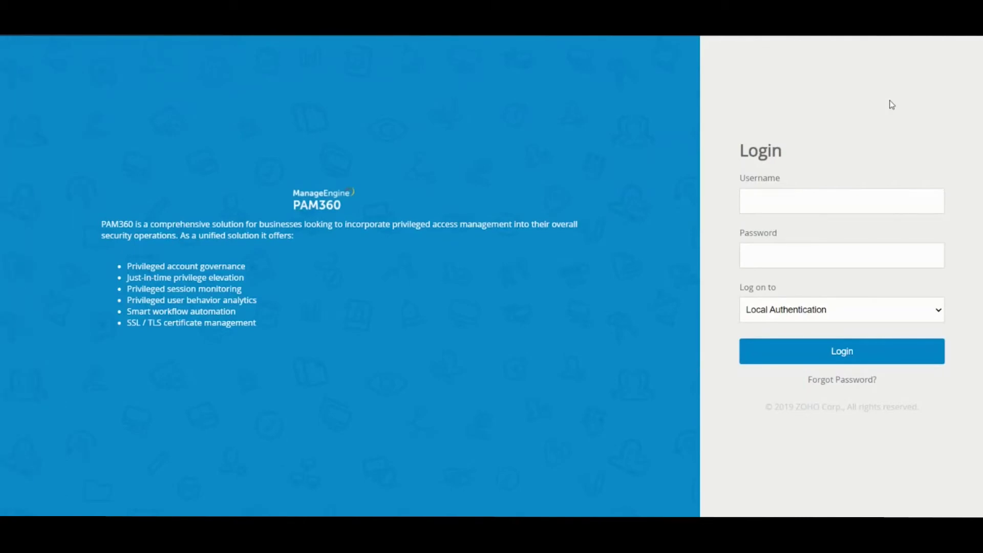
Step: Log in as admin with the account password and go to the Admin settings page
left_click(843, 205)
type("admin")
key("Tab")
type("•••••••")
key("Tab")
key("Tab")
key("Return")
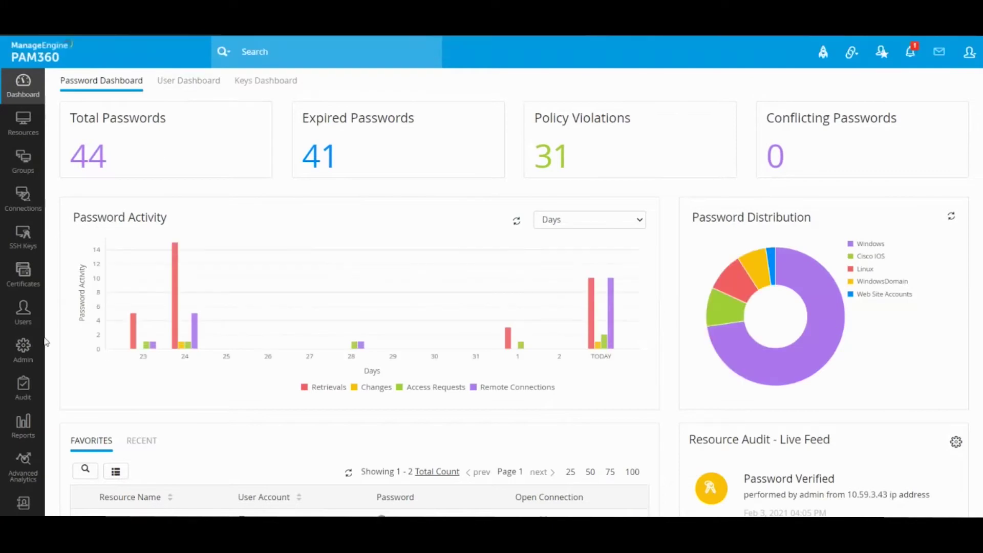
left_click(23, 348)
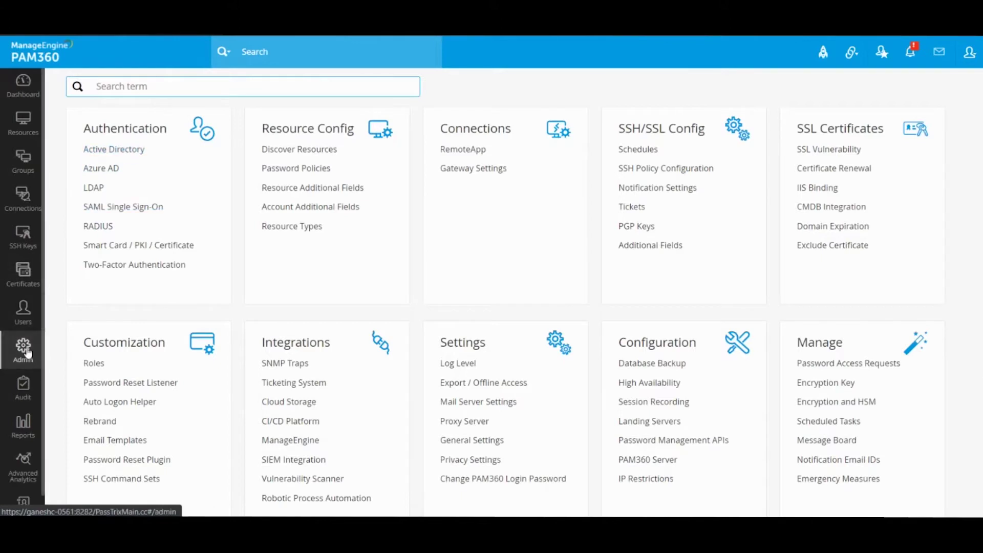
Step: Open Active Directory under Authentication and launch the Import from Active Directory dialog
left_click(134, 156)
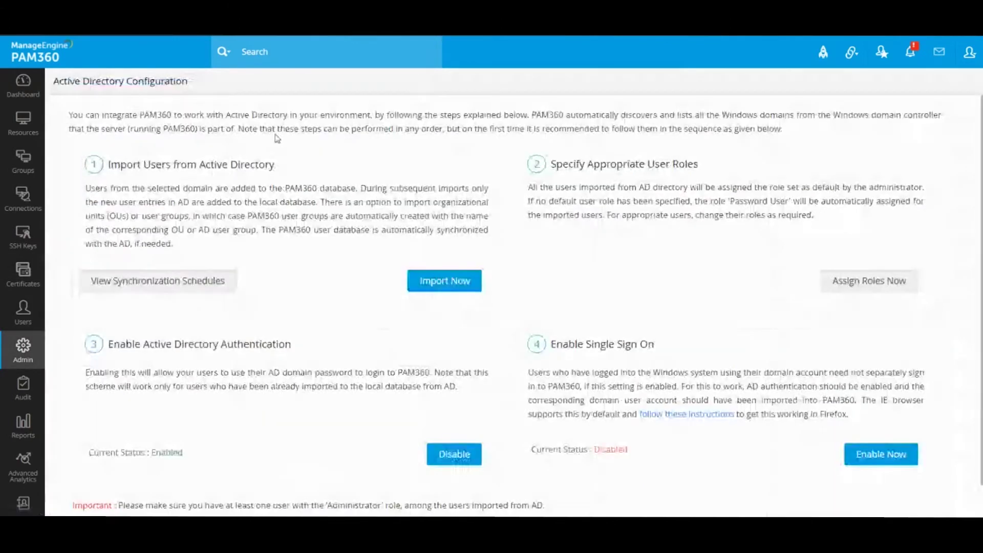
left_click(448, 284)
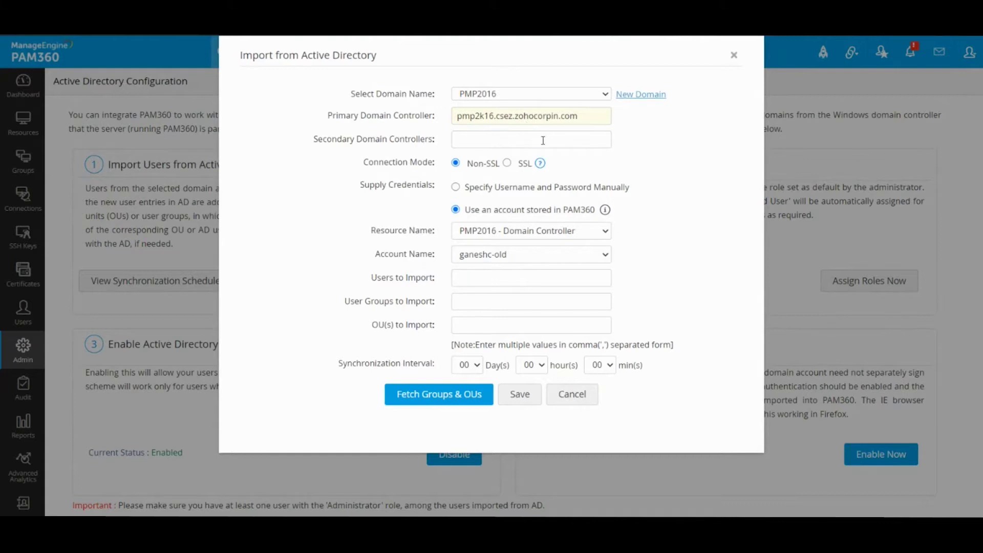
Step: Start a new domain entry named PMP2016, then cancel the new-domain addition
left_click(636, 101)
left_click(557, 116)
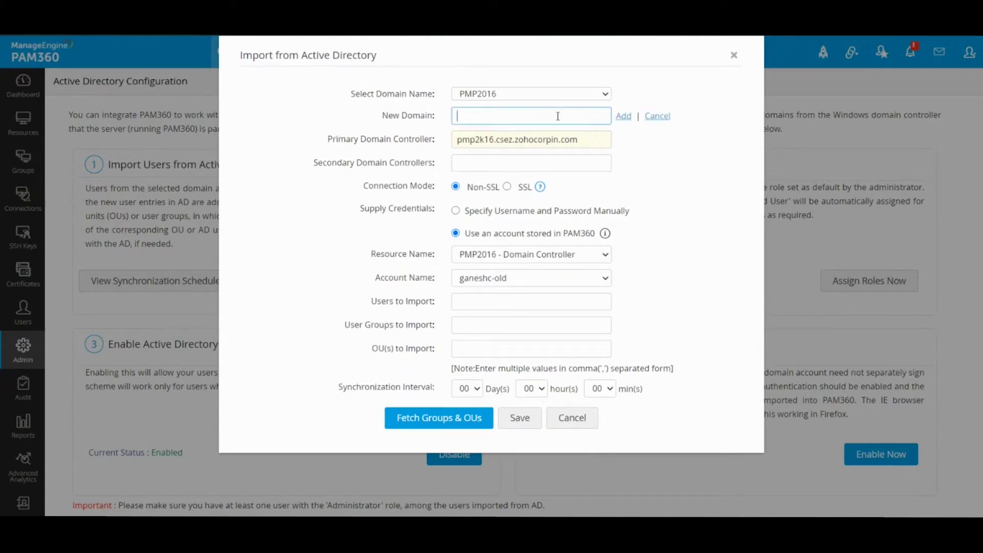
type("PMP2016")
double_click(494, 118)
left_click(512, 118)
double_click(522, 118)
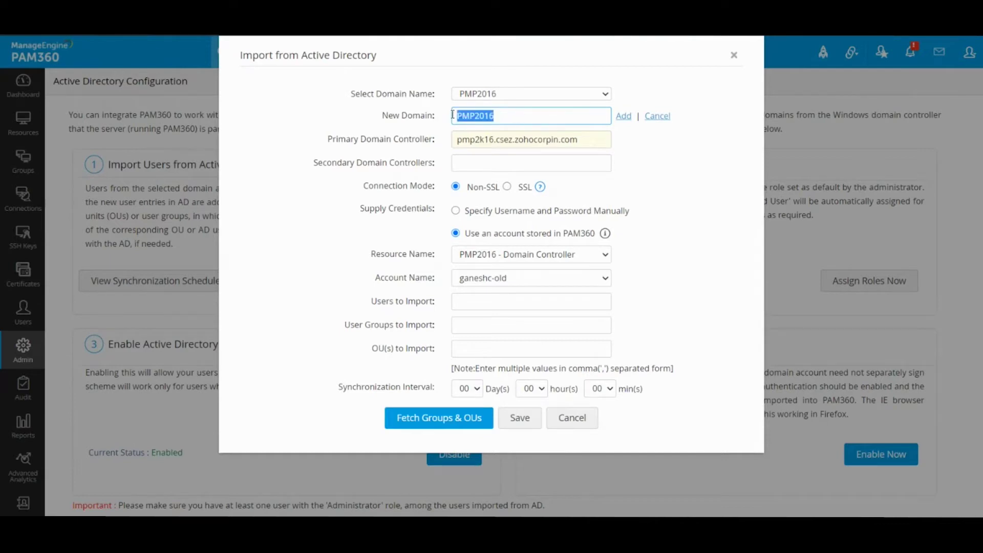
left_click(542, 107)
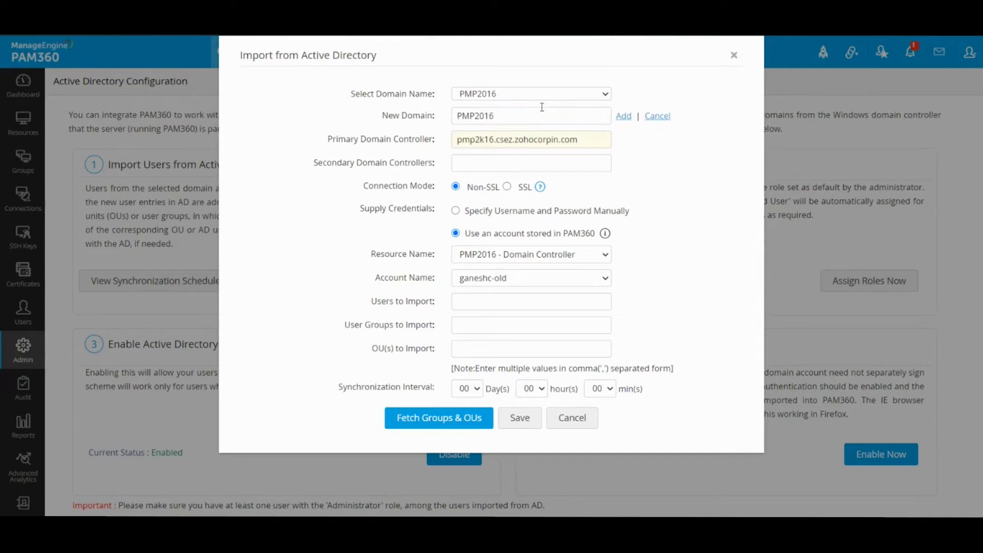
left_click(657, 116)
Step: Select existing domain PMP2016, with controller pmp2k16.csez.zohocorpin.com
left_click(489, 95)
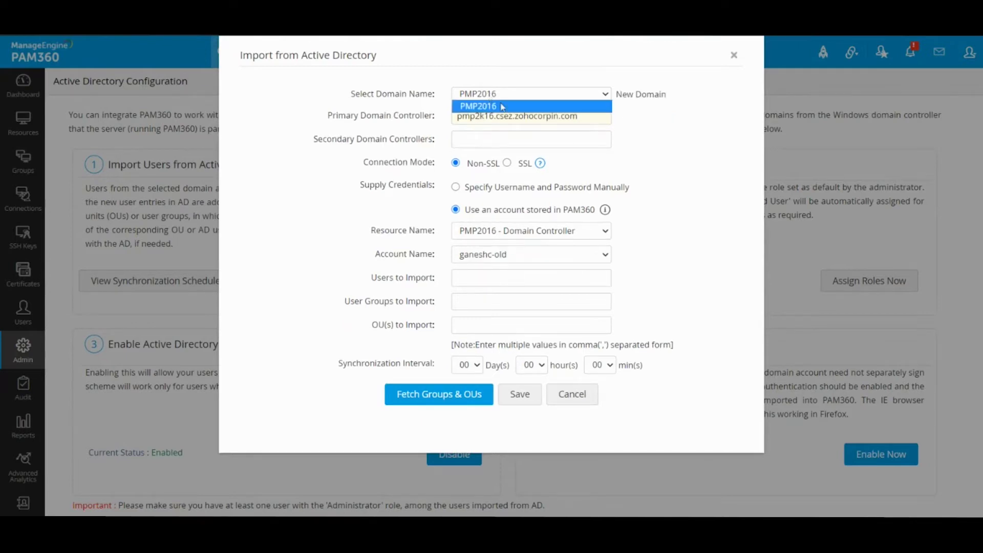
left_click(504, 106)
left_click_drag(590, 116, 446, 119)
left_click(588, 113)
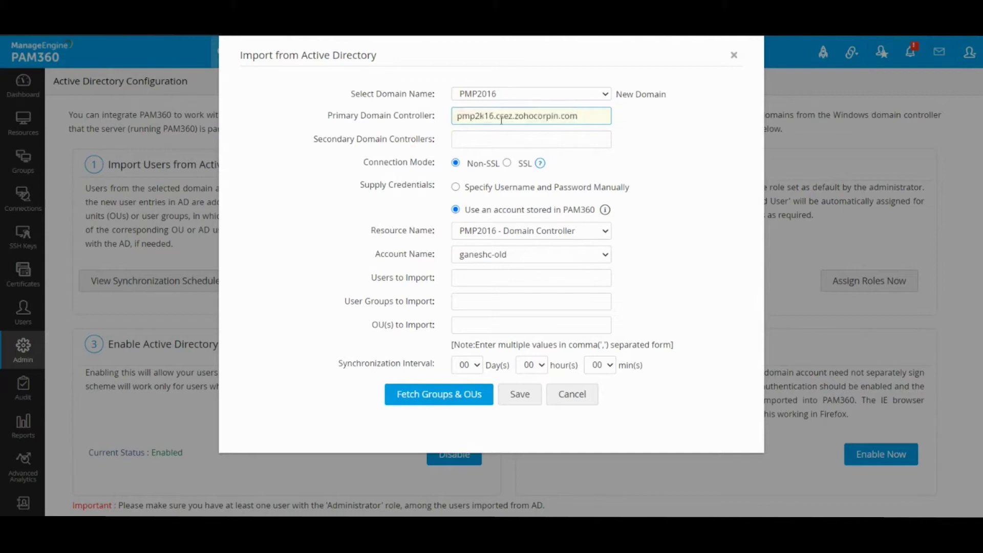
left_click(461, 116)
left_click_drag(463, 116, 589, 116)
left_click(589, 116)
left_click(532, 140)
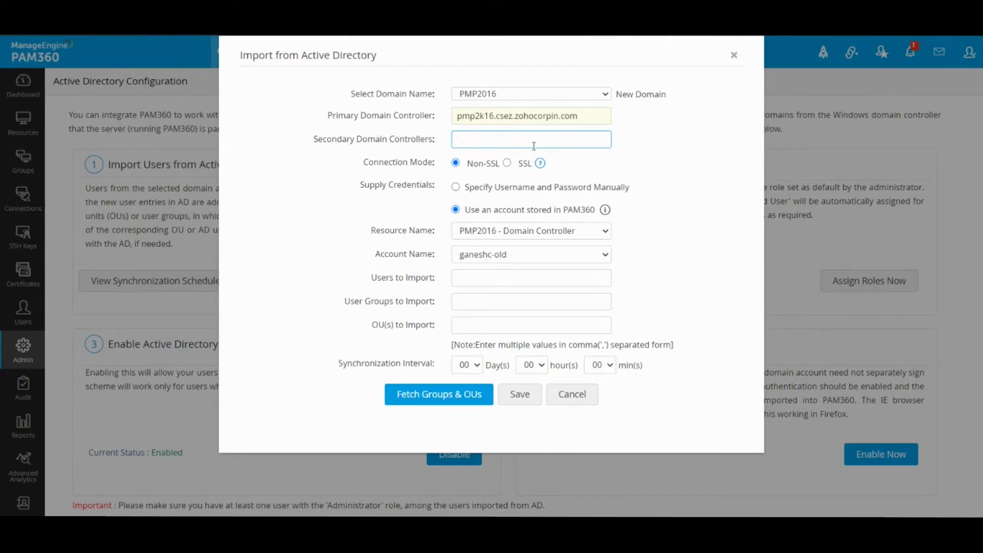
left_click(502, 188)
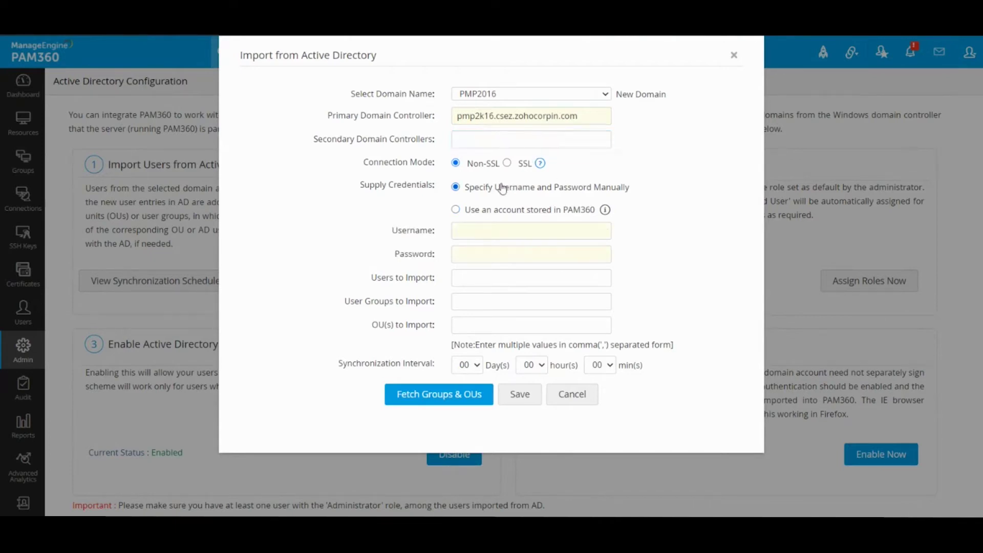
left_click(513, 232)
type("ganeshc")
key("Tab")
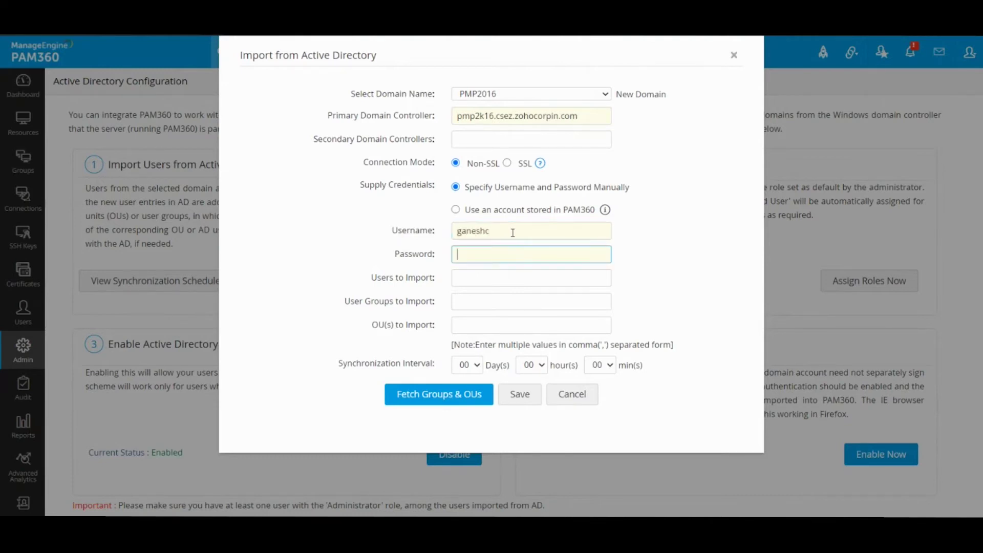
type("••••••••")
left_click(513, 233)
left_click_drag(505, 232, 453, 233)
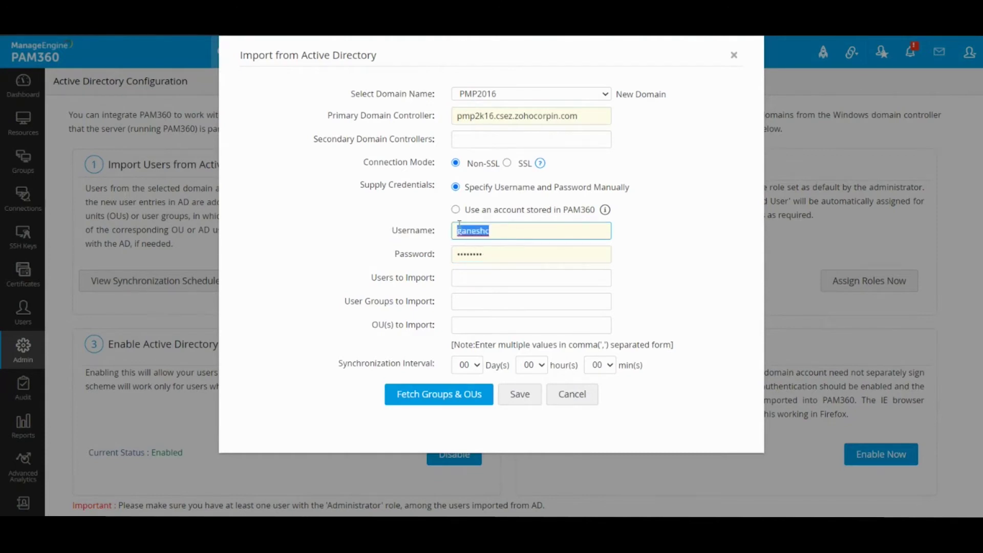
left_click(453, 233)
left_click(456, 210)
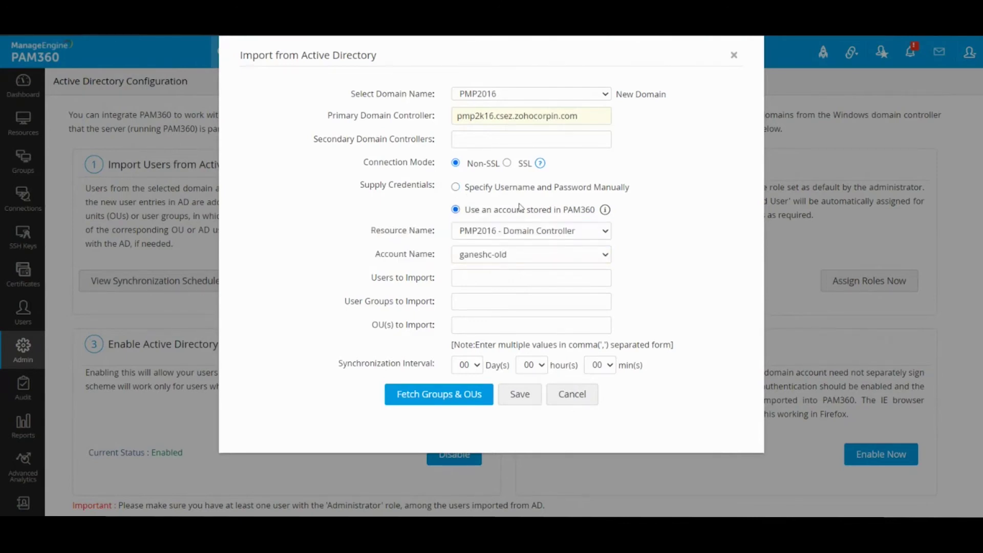
Step: Keep resource 'PMP2016 - Domain Controller', choose its other stored account, and leave import fields empty
left_click(537, 231)
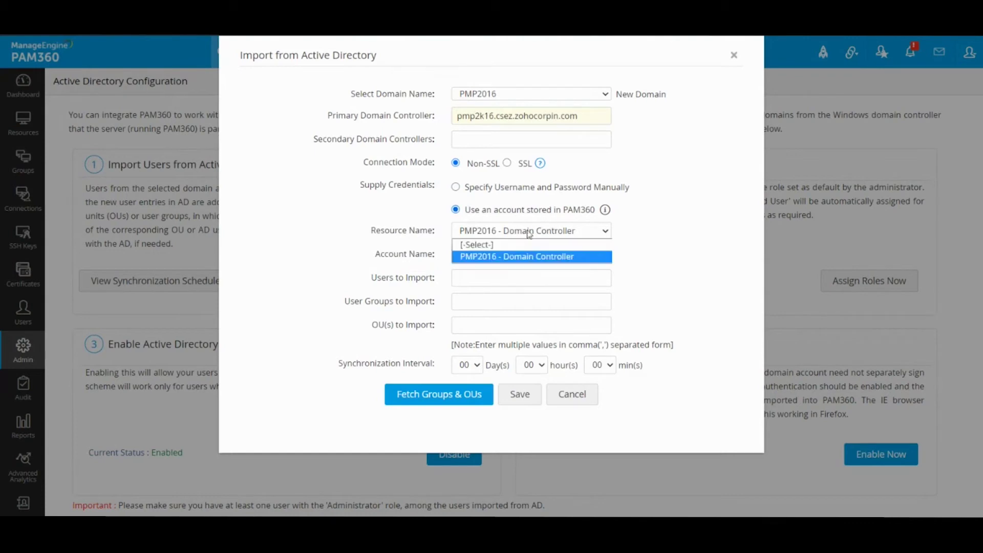
left_click(497, 254)
left_click(496, 254)
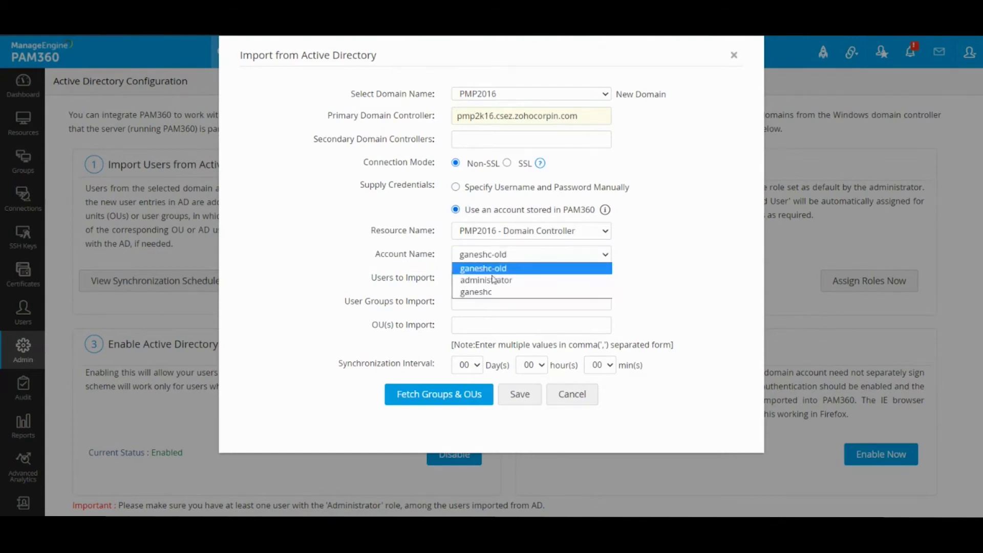
left_click(489, 289)
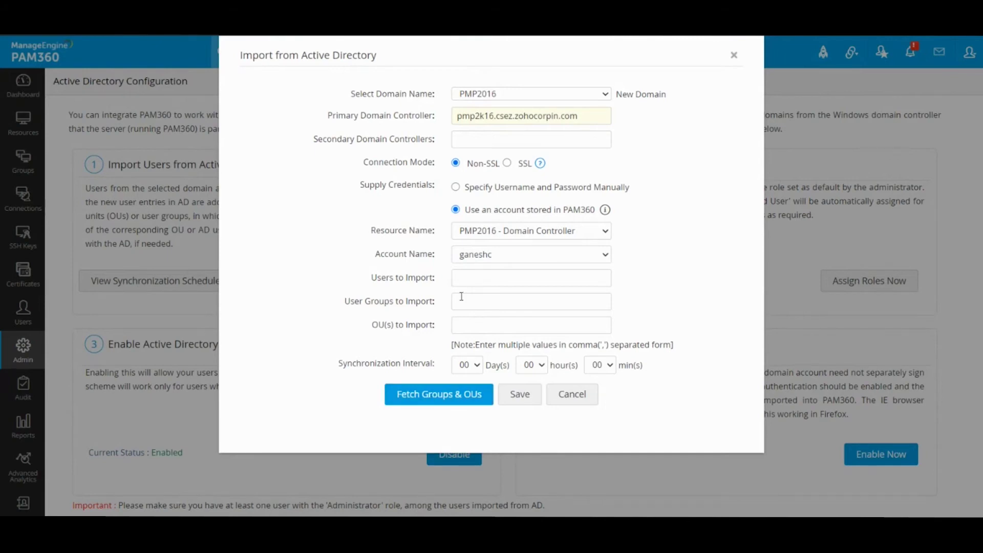
left_click(488, 279)
left_click(463, 300)
Step: Set the synchronization interval to 06 hours and fetch PMP2016's groups and OUs
left_click(482, 328)
left_click(356, 303)
left_click(532, 365)
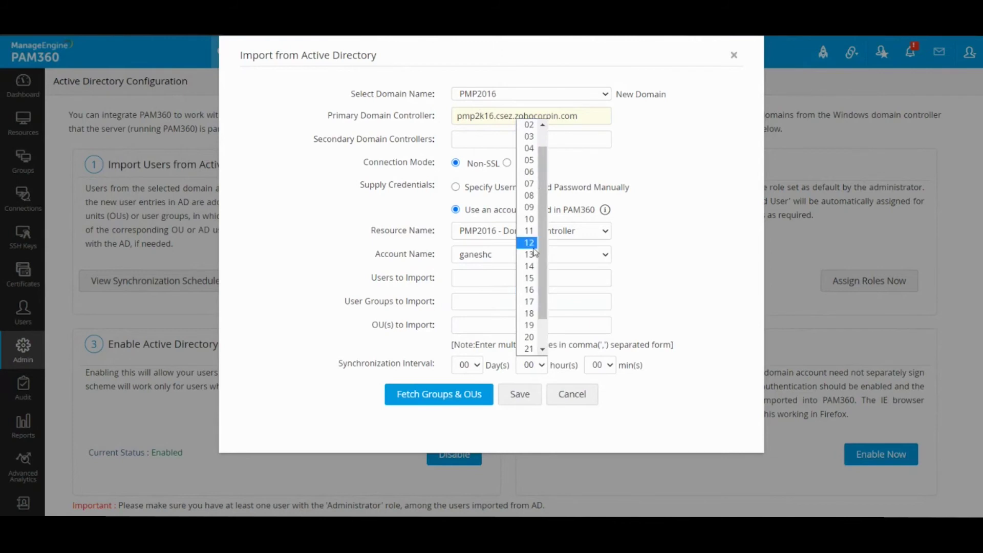
left_click(529, 172)
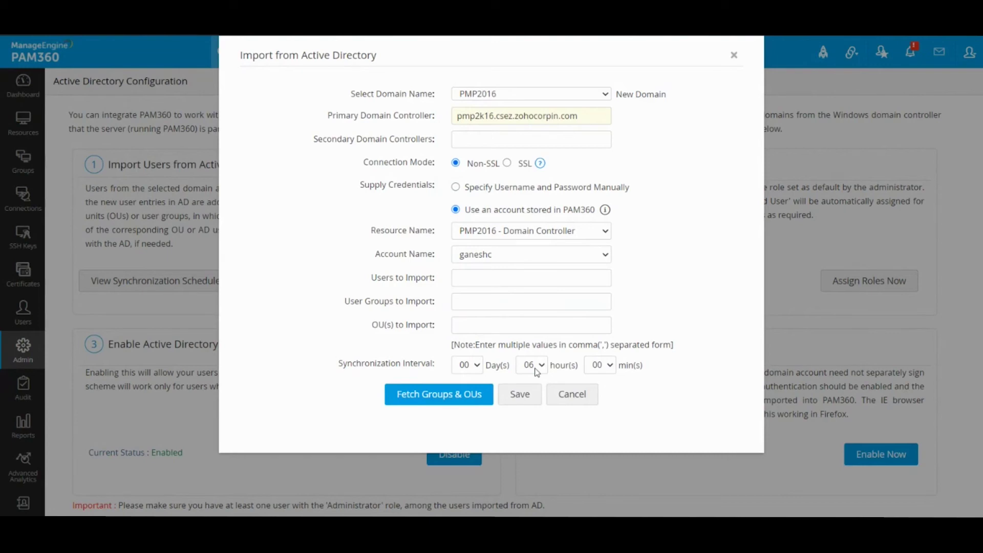
left_click(428, 399)
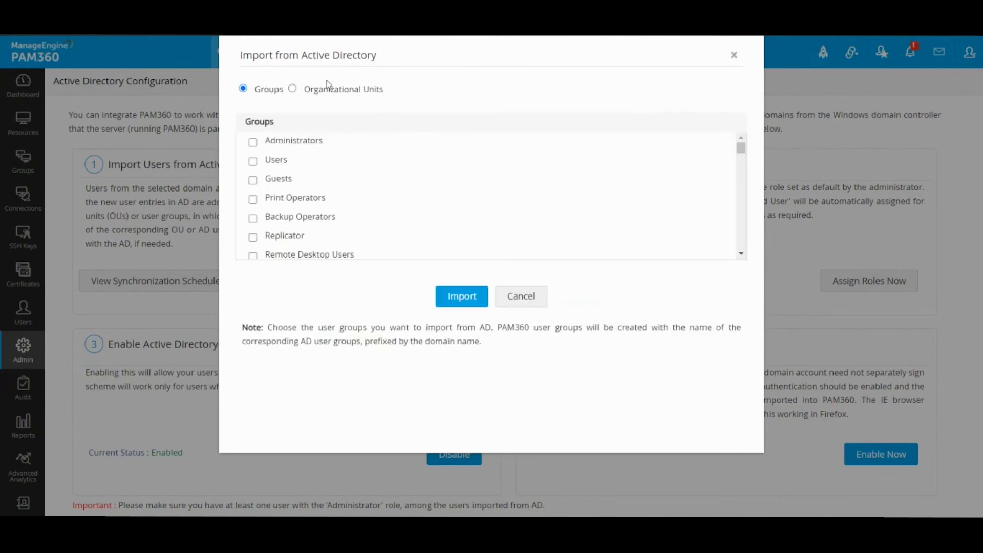
Step: Switch to Organizational Units and back to Groups, then scroll through the AD groups list
left_click(336, 91)
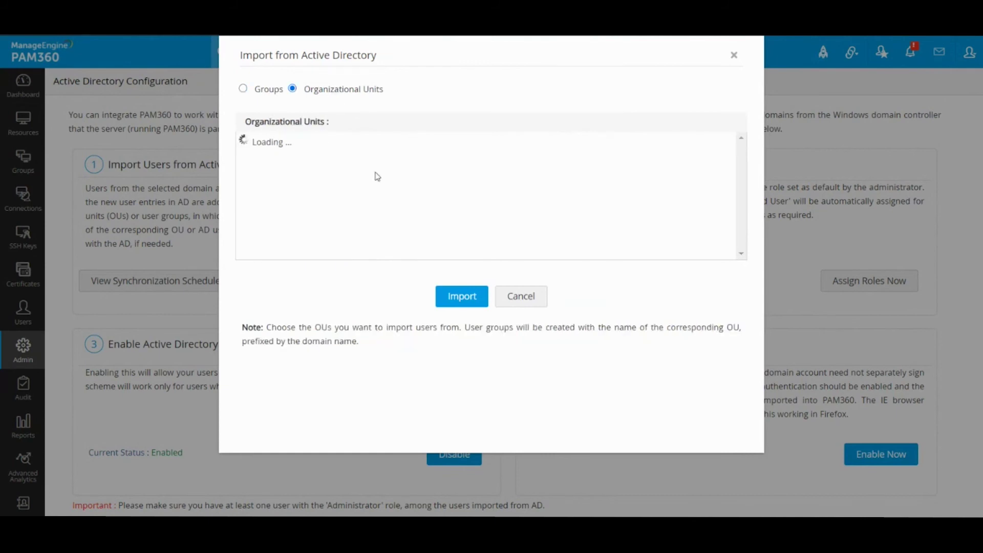
left_click(264, 94)
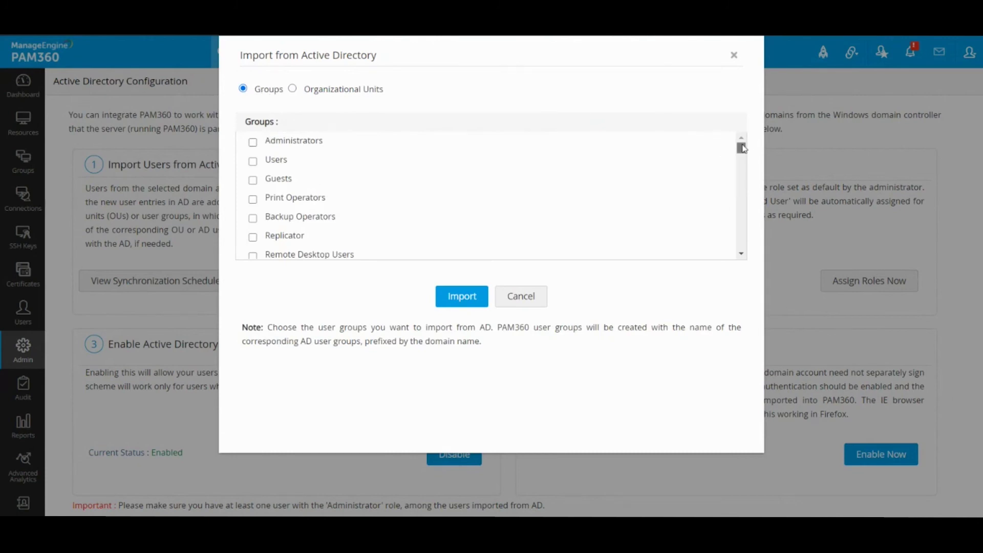
left_click_drag(741, 148, 725, 248)
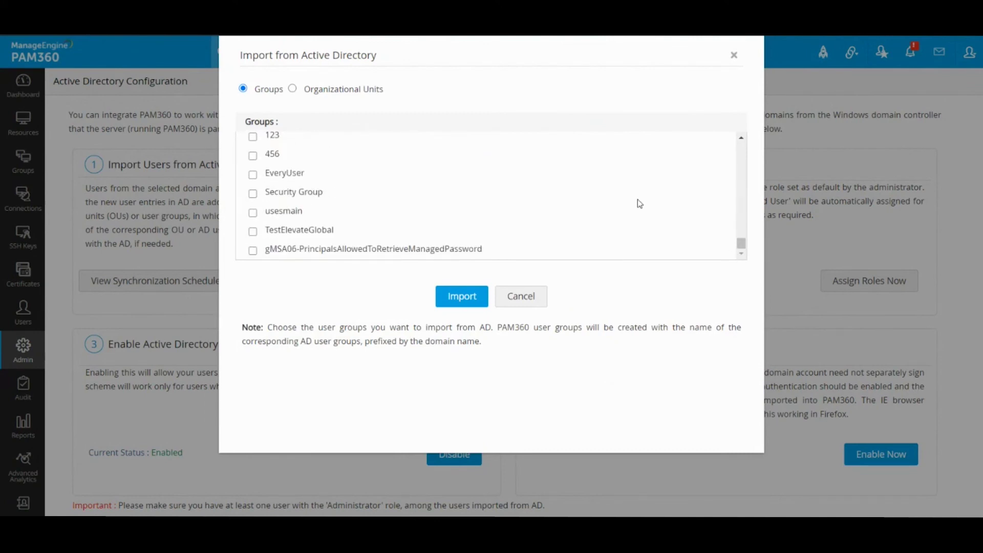
key("ctrl+f")
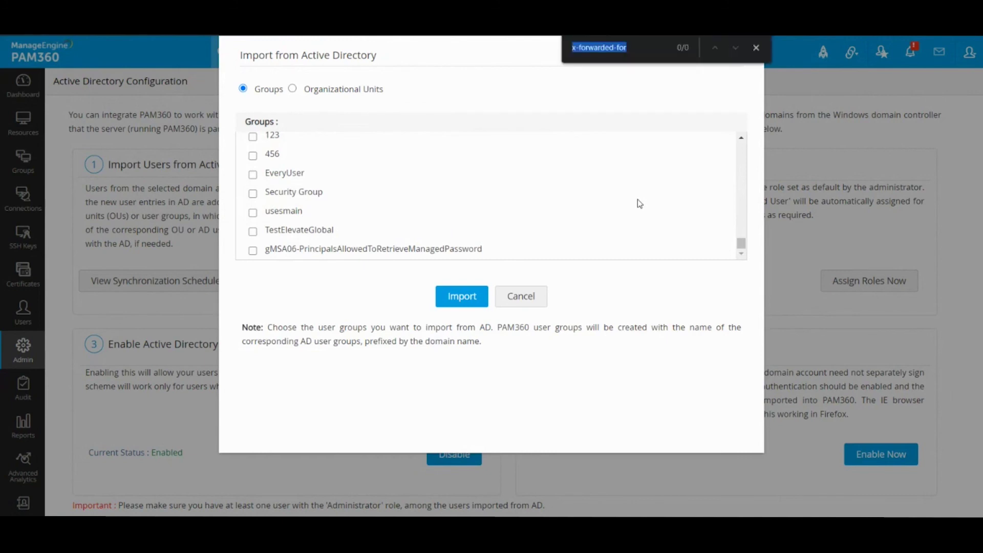
Step: Search the page for 'Test', locate the EveryUser group, tick it and import it
type("Test")
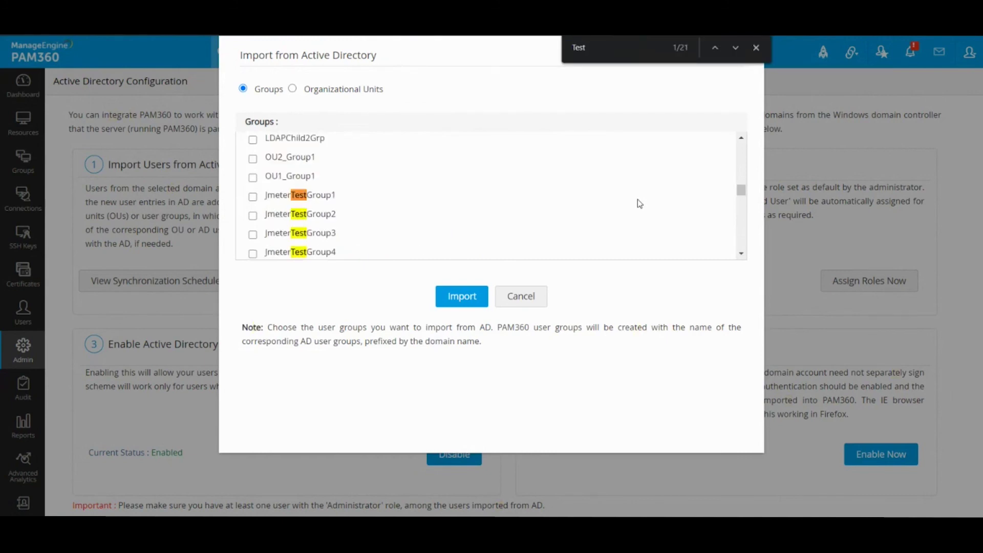
key("Return")
key("Return")
key("Return")
key("Return")
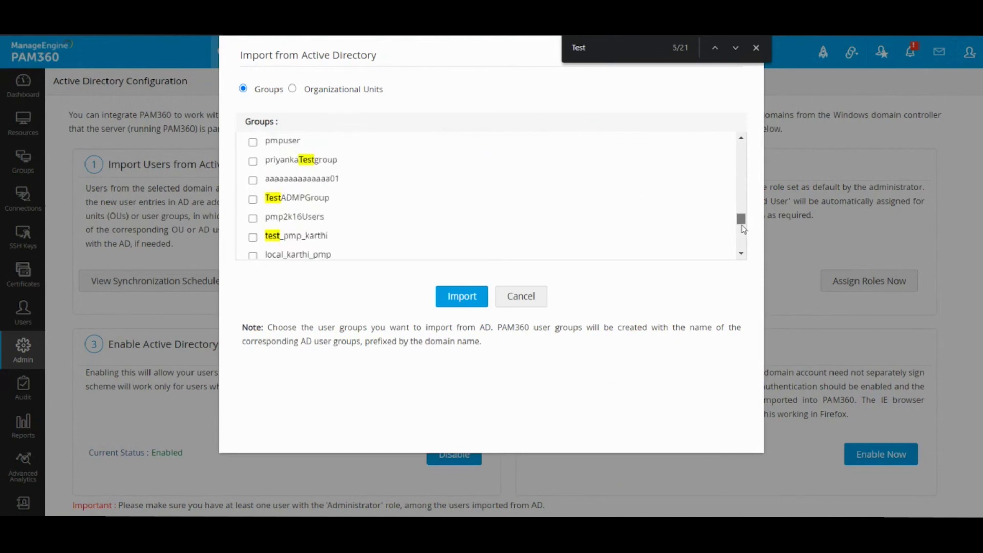
scroll(743, 229, "down", 3)
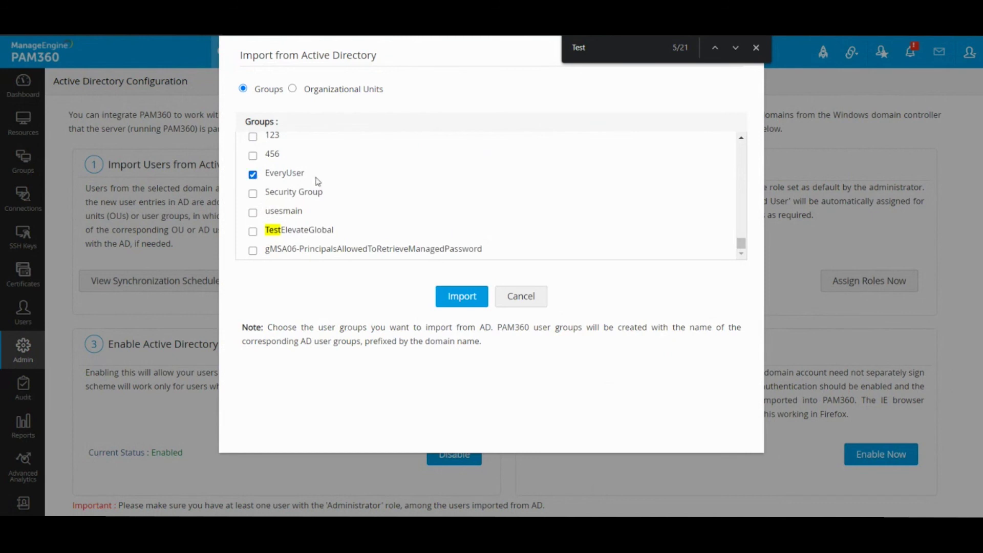
left_click(757, 48)
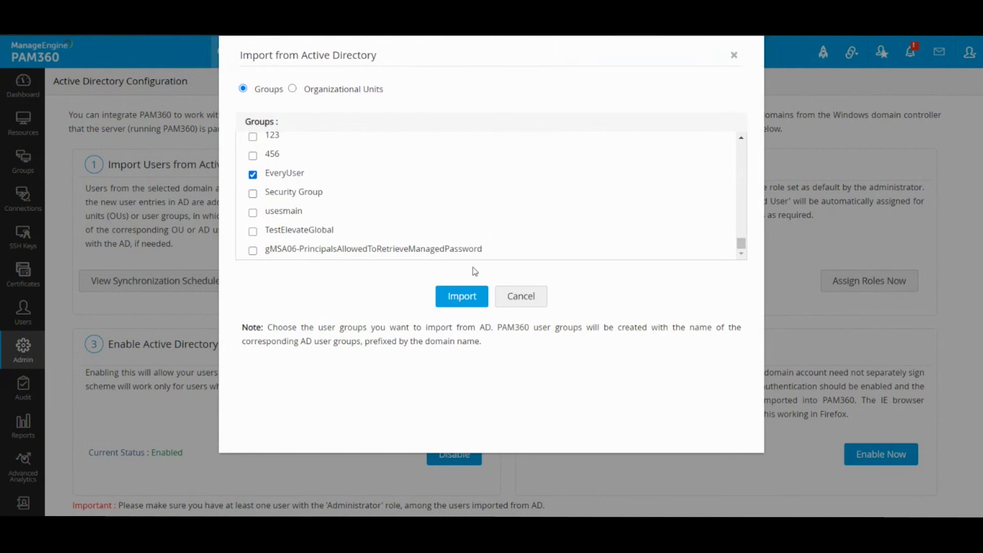
left_click(462, 296)
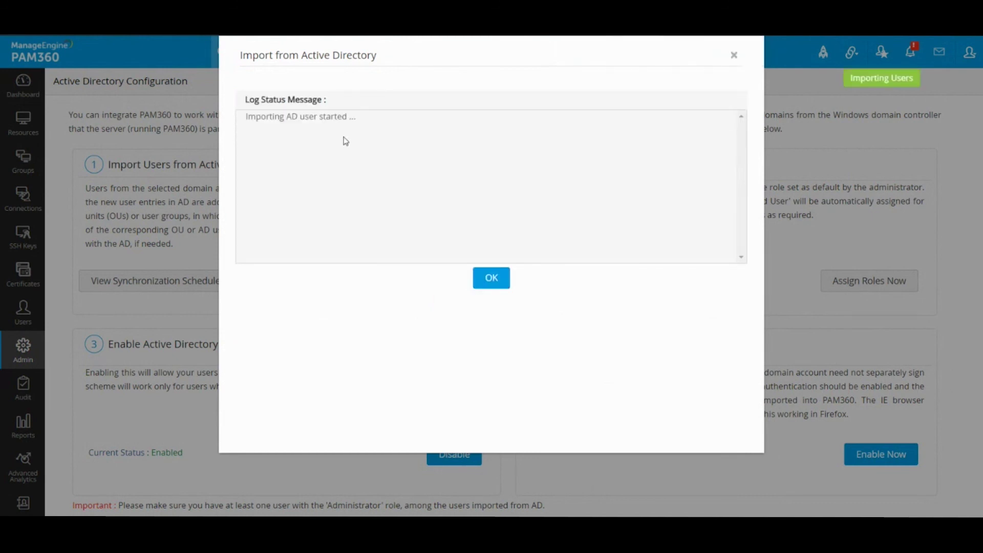
Step: Close the import log to review the six imported users and their roles
left_click(492, 291)
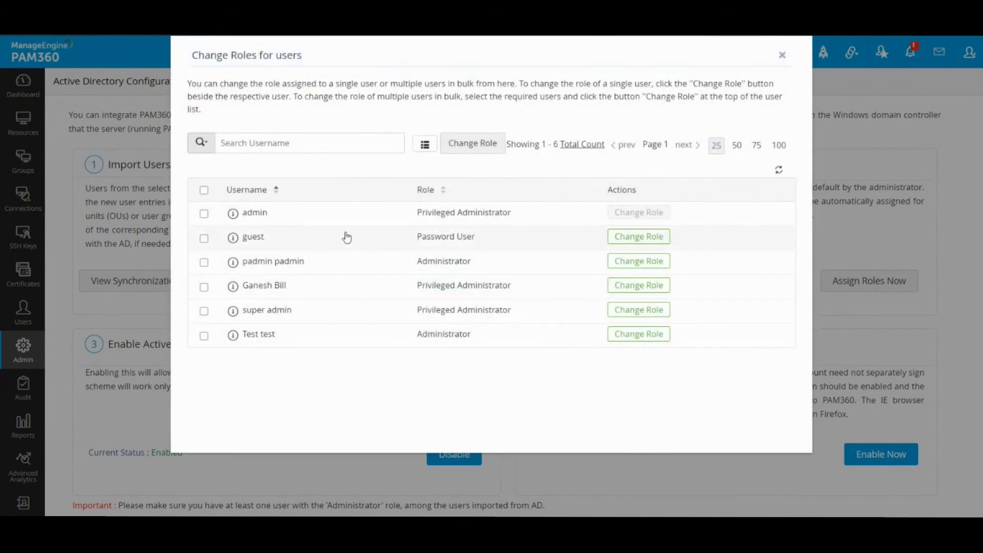
left_click_drag(348, 218, 364, 354)
left_click(472, 385)
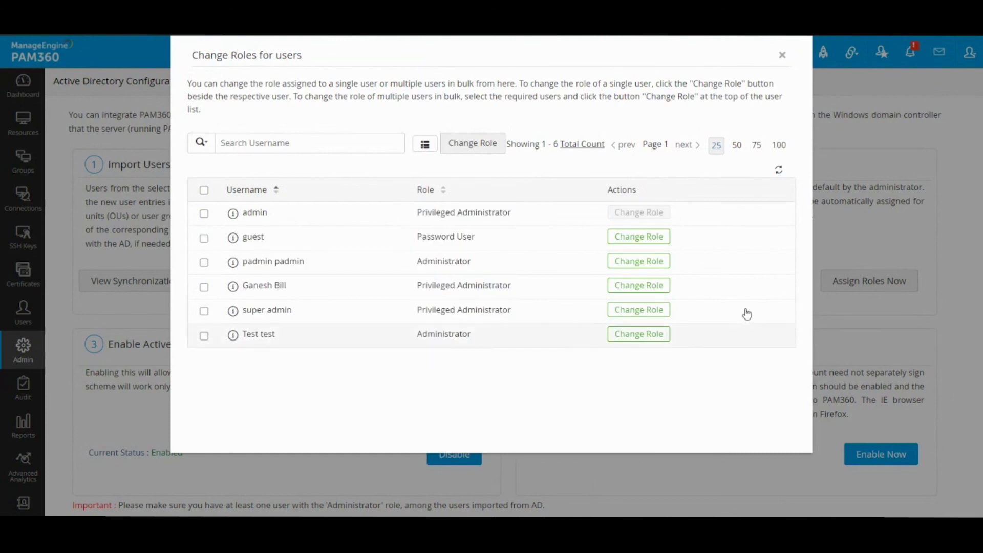